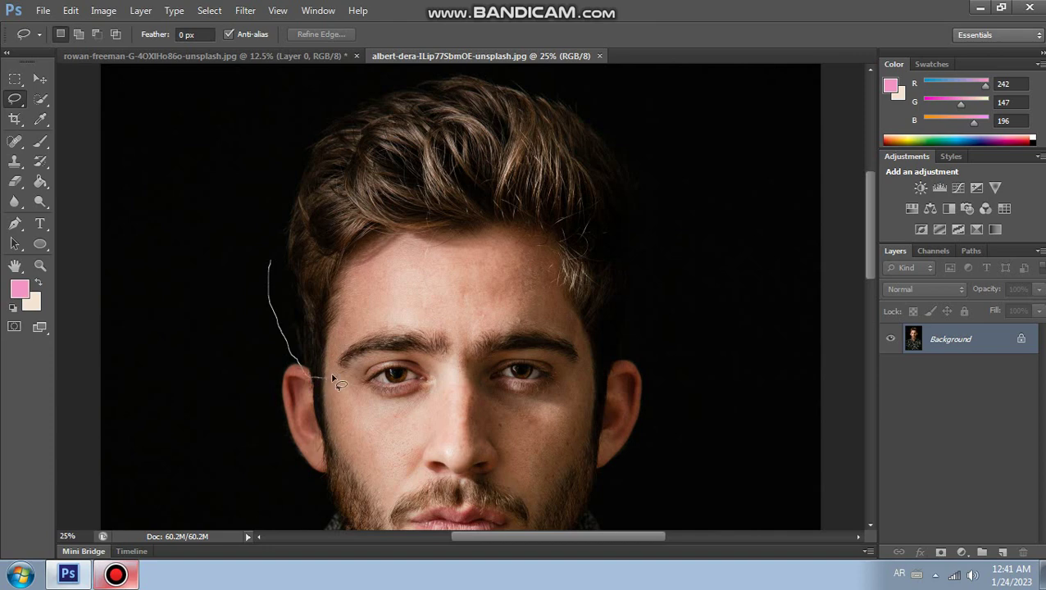
Outline the man's hair and upper forehead with a freehand Lasso selection and open Refine Edge for it
mouse_move(358, 301)
left_mouse_down()
mouse_move(505, 280)
mouse_move(582, 351)
mouse_move(613, 362)
mouse_move(663, 311)
mouse_move(681, 199)
mouse_move(651, 115)
mouse_move(616, 88)
mouse_move(539, 69)
mouse_move(409, 68)
mouse_move(346, 85)
mouse_move(278, 143)
mouse_move(257, 199)
mouse_move(271, 271)
left_mouse_up()
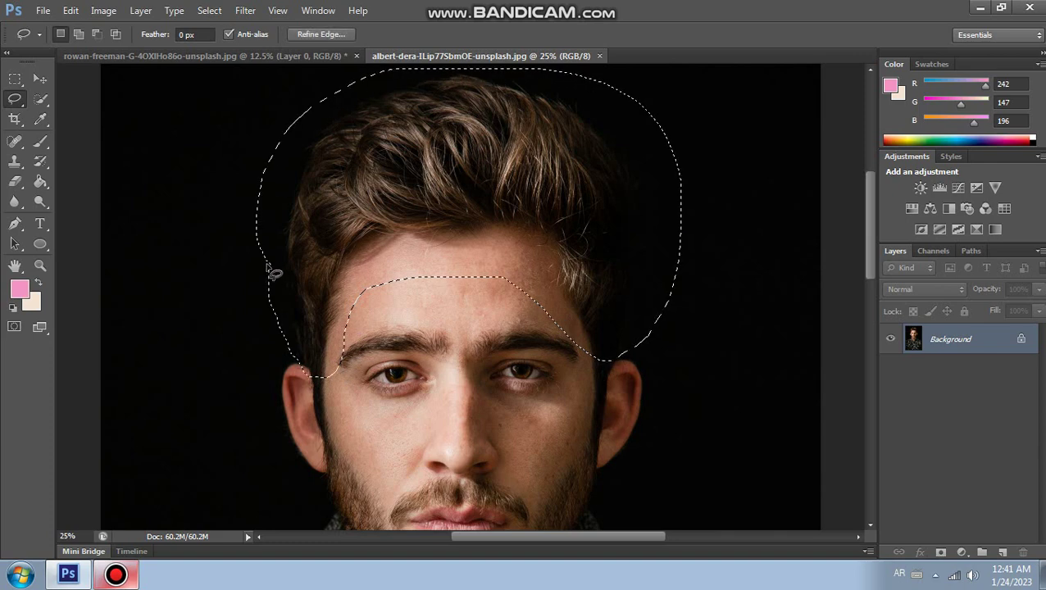
left_click(209, 11)
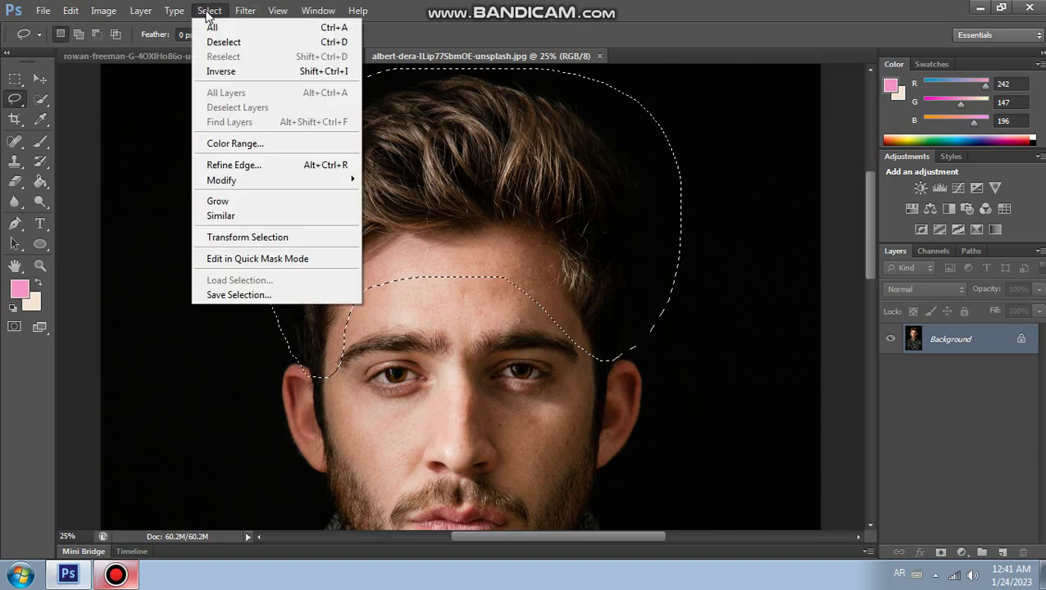
left_click(246, 166)
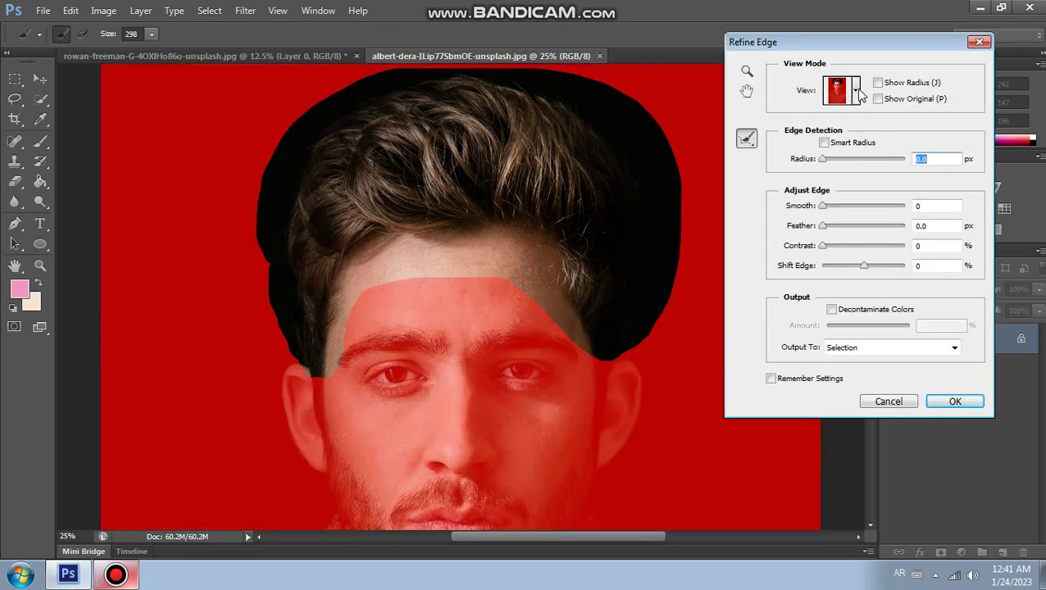
Enable Smart Radius with a 0.5 px radius and decontaminate colors by 25% in the edge refinement settings
left_click(856, 91)
left_click(794, 88)
left_click(824, 143)
left_click_drag(931, 161, 902, 158)
left_click(832, 311)
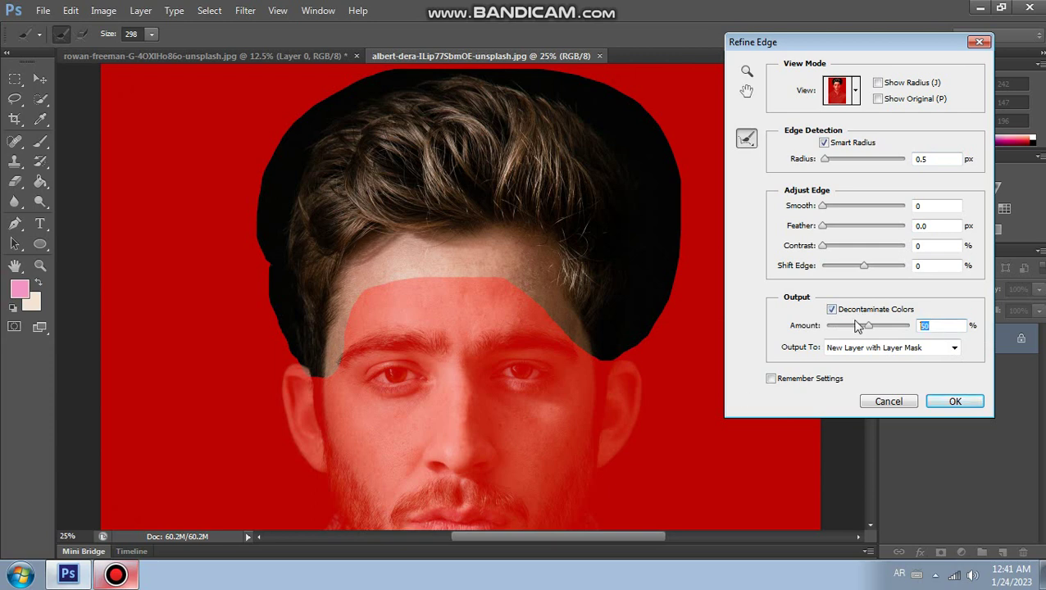
type("25")
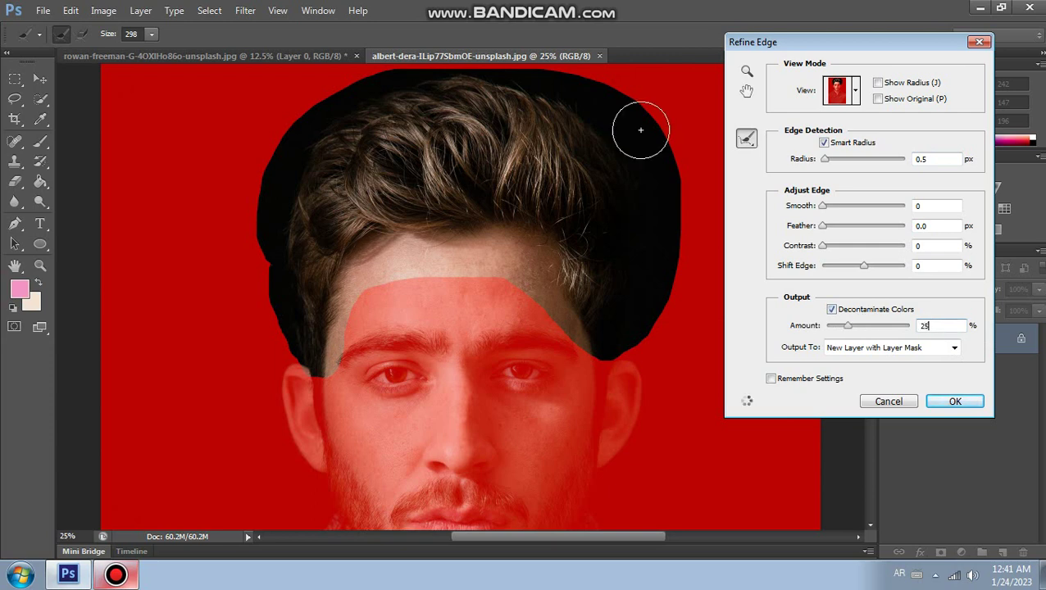
Brush around the outer hair edges with the Refine Radius Tool and output the result to a new layer with layer mask
left_click(744, 141)
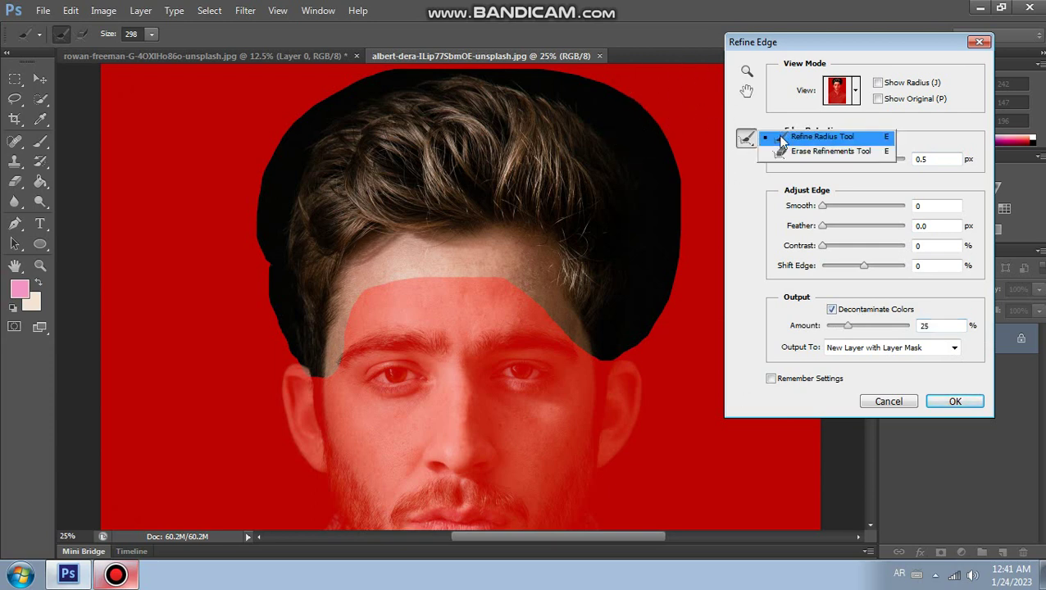
left_click(787, 136)
mouse_move(651, 291)
left_mouse_down()
mouse_move(625, 131)
mouse_move(550, 82)
mouse_move(423, 73)
mouse_move(348, 94)
mouse_move(287, 166)
mouse_move(278, 328)
mouse_move(297, 350)
left_mouse_up()
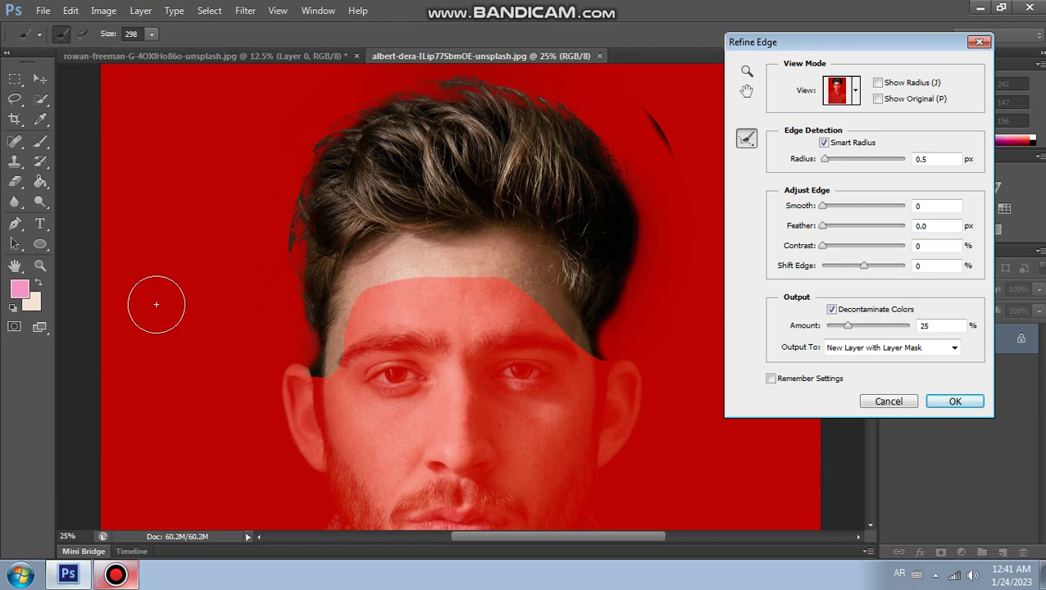
left_click_drag(645, 110, 685, 187)
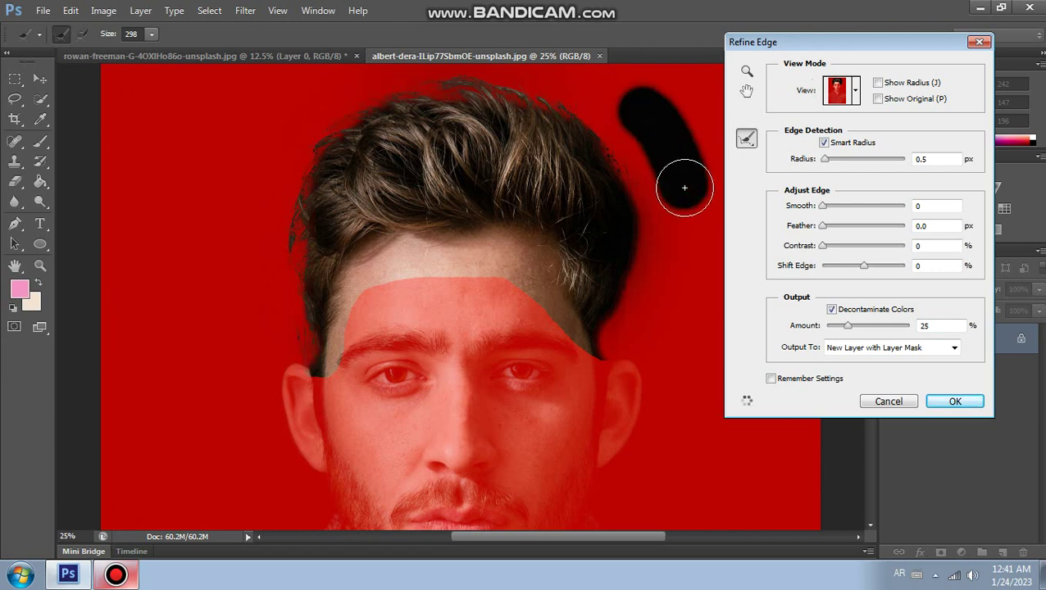
left_click(932, 402)
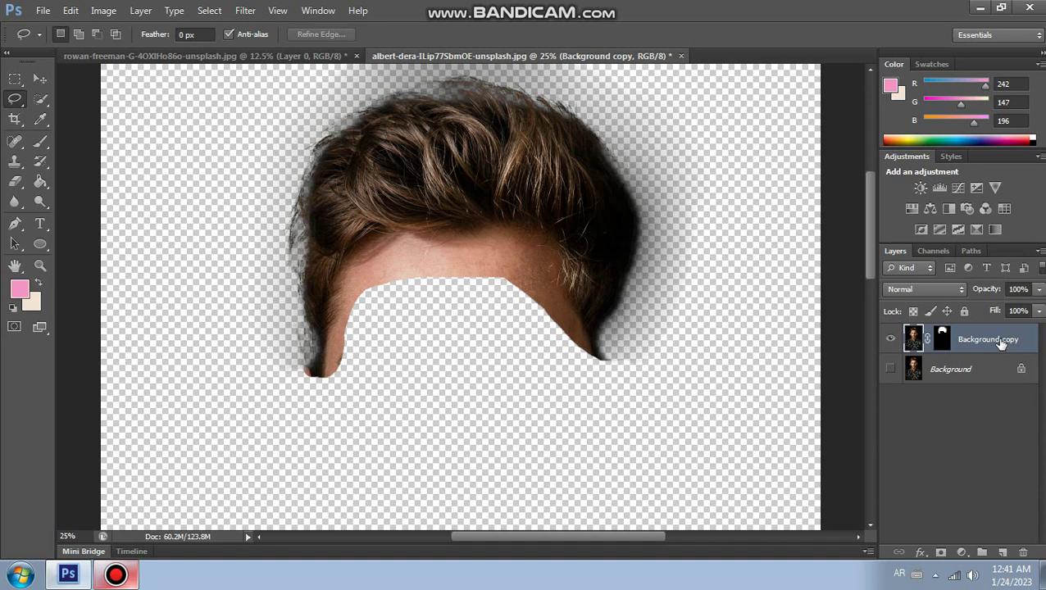
Convert the cut-out hair layer to a smart object and bring it into the bald man's portrait, over his head
right_click(1001, 344)
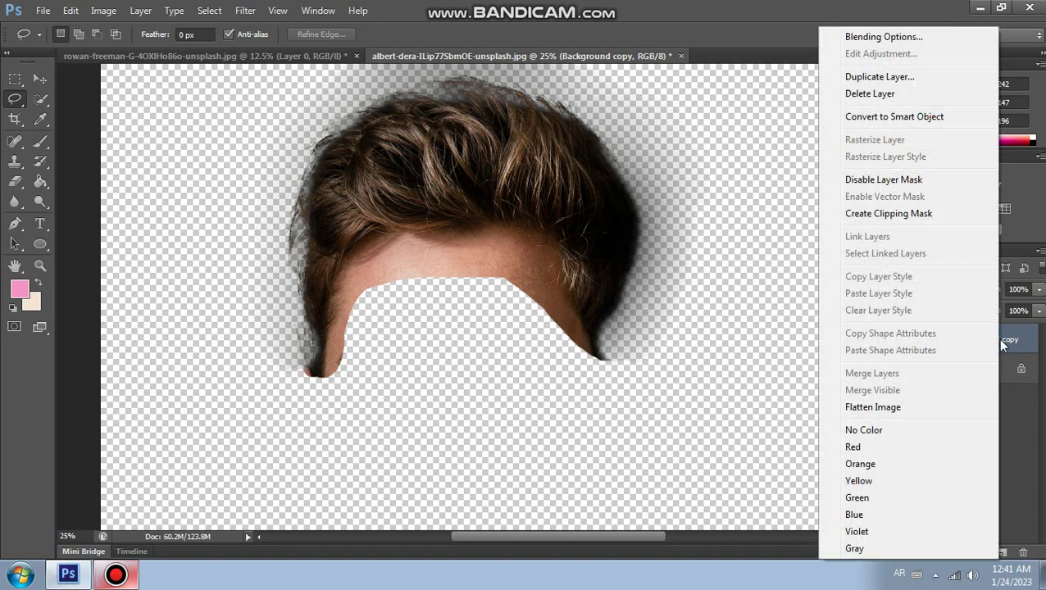
left_click(906, 119)
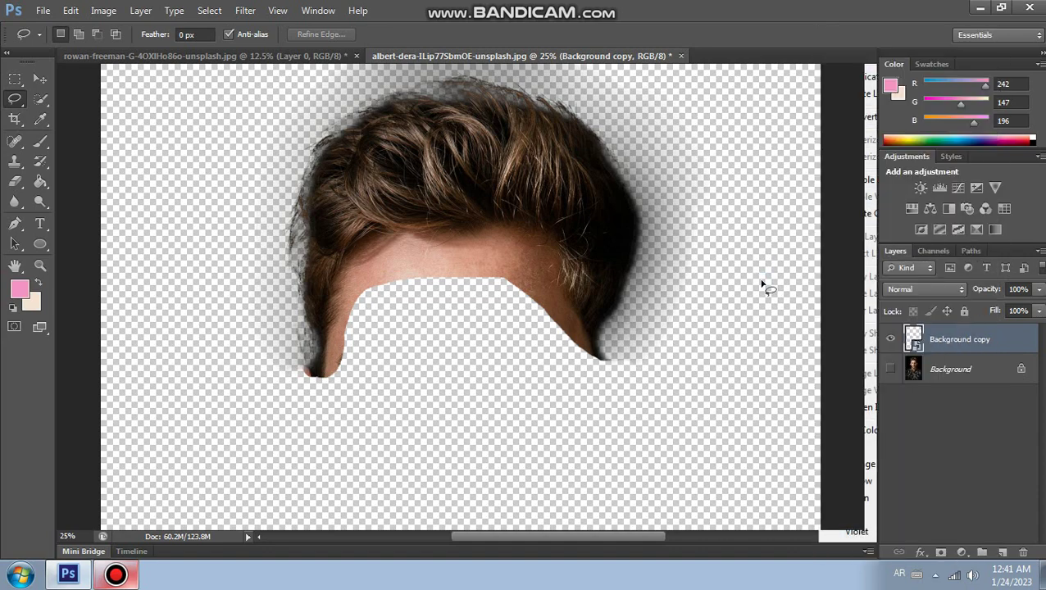
left_click(332, 56)
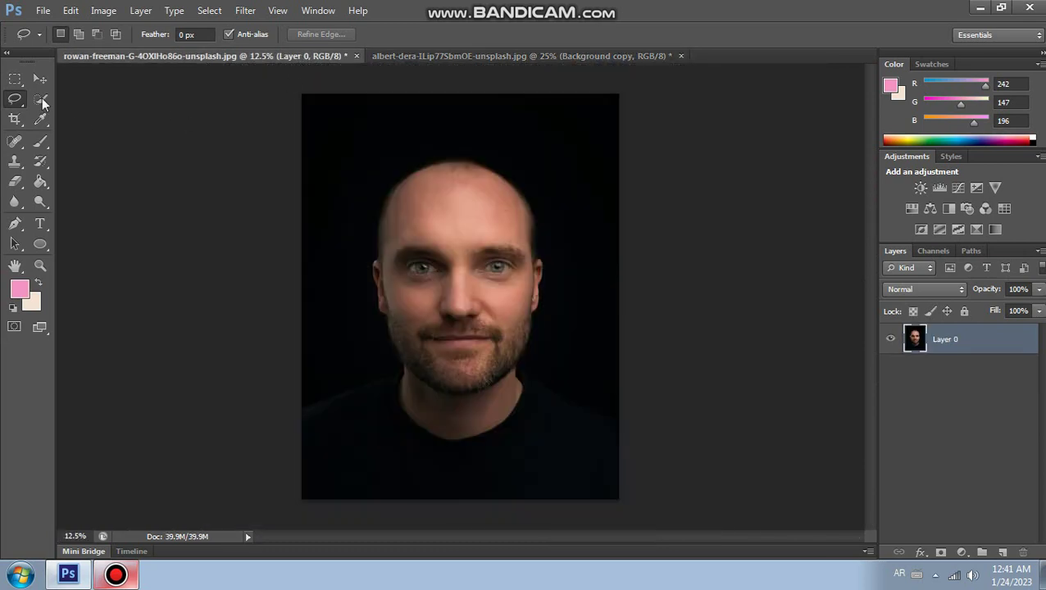
left_click_drag(398, 55, 507, 250)
key("v")
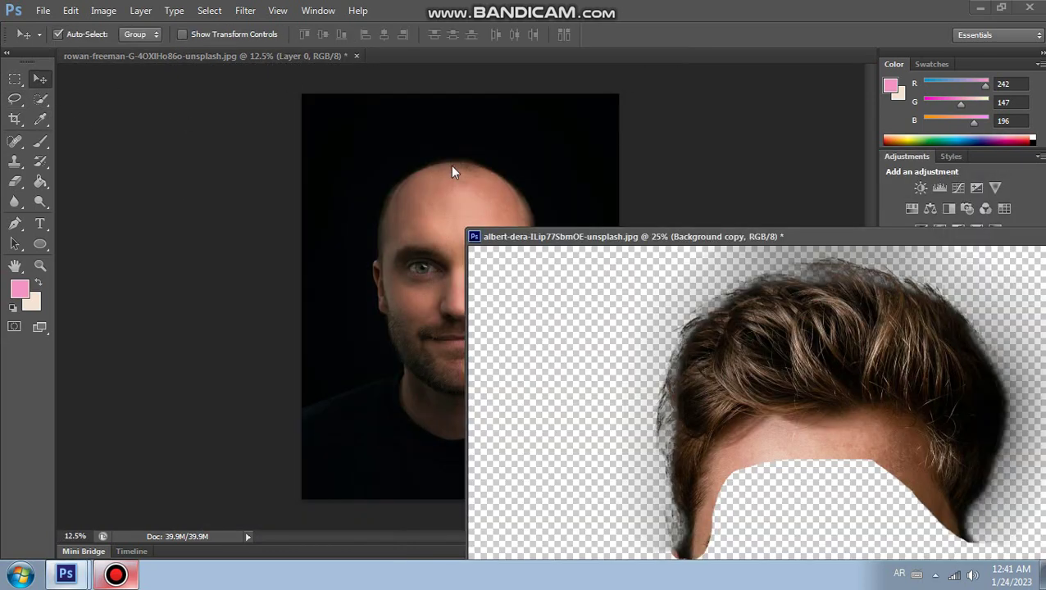
left_click_drag(812, 371, 456, 207)
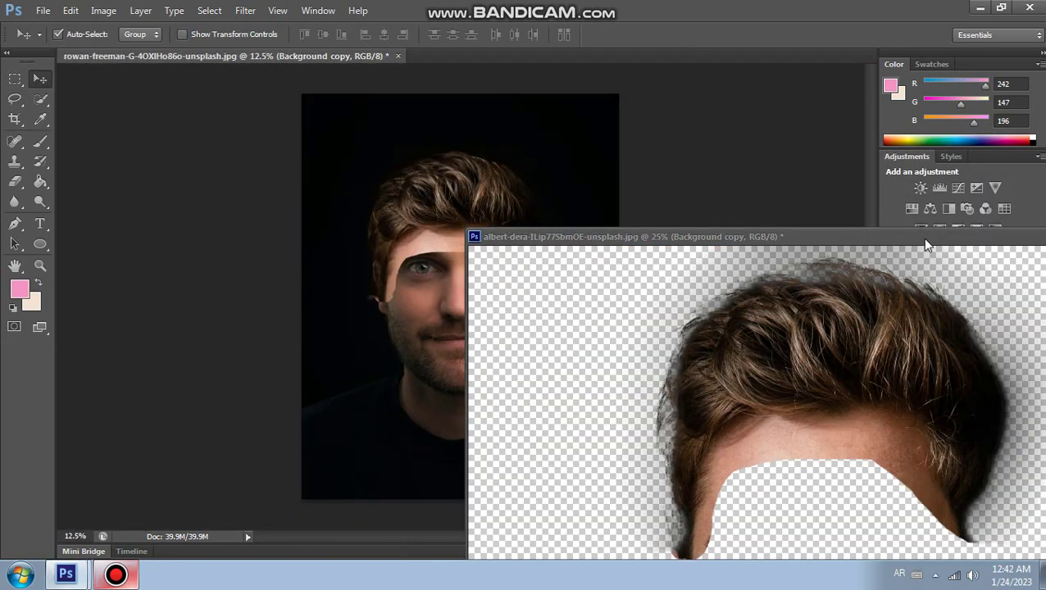
Close the source hair portrait without saving its changes
left_click_drag(923, 236, 683, 223)
left_click(938, 215)
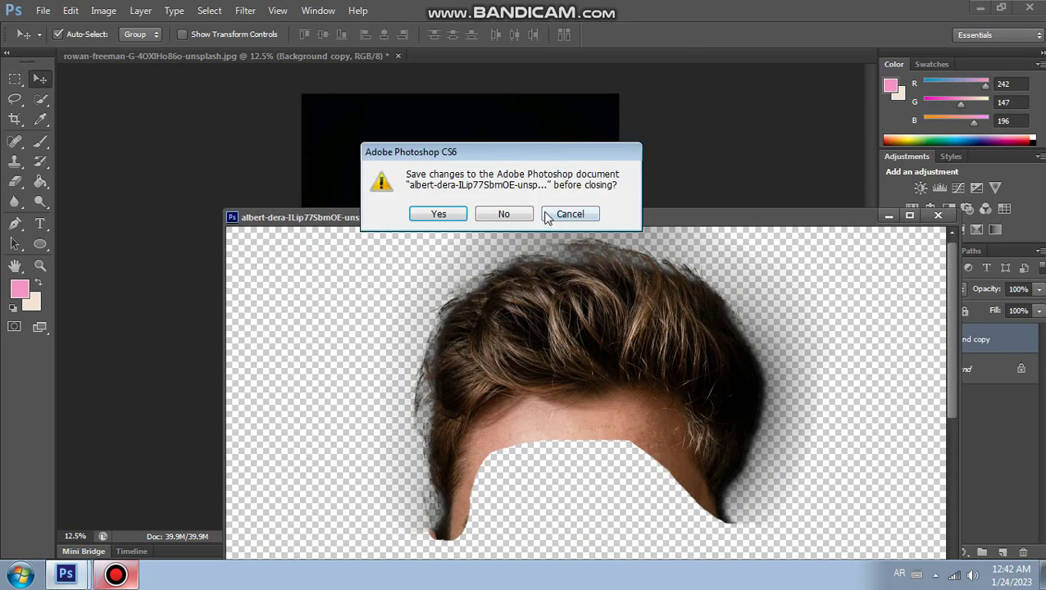
left_click(512, 214)
Adjust the hair layer's position on the head and stretch it with Free Transform to a width of 105.19%
key("ctrl+plus")
key("ctrl+plus")
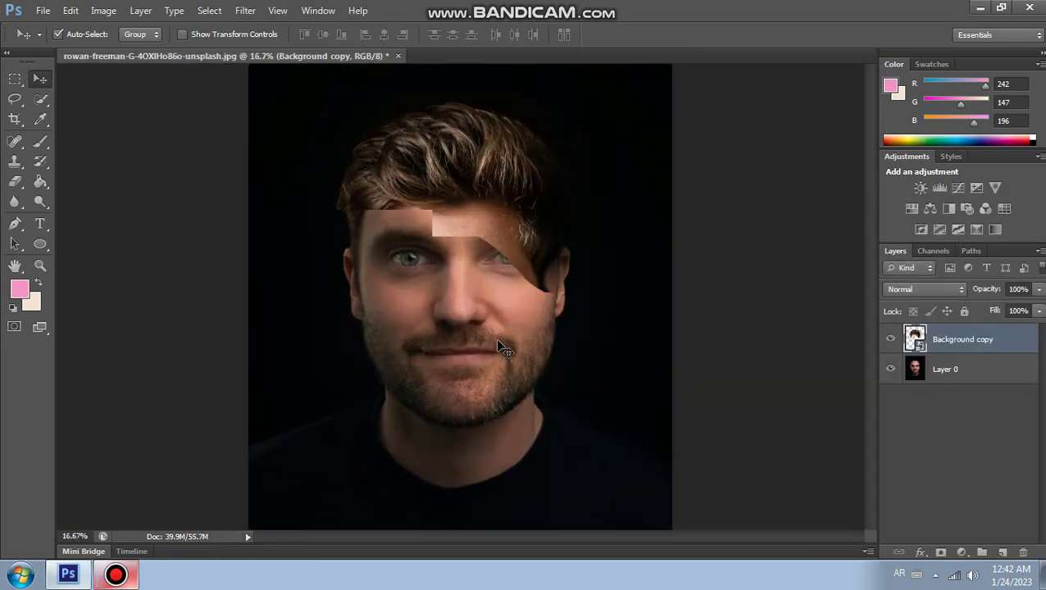
key("ctrl+plus")
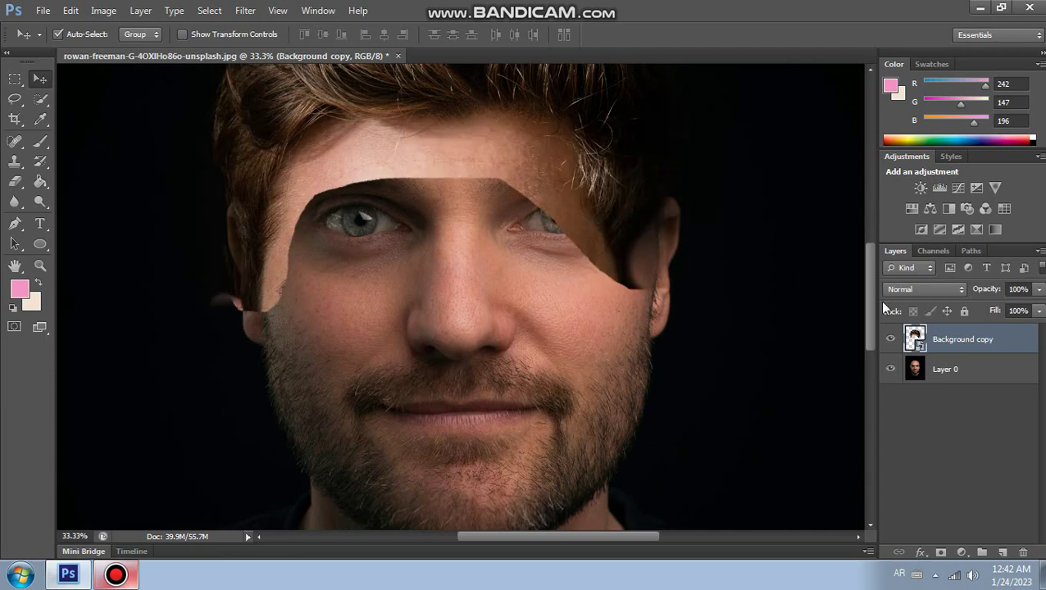
left_click_drag(871, 281, 871, 239)
left_click_drag(522, 210, 537, 168)
left_click(70, 9)
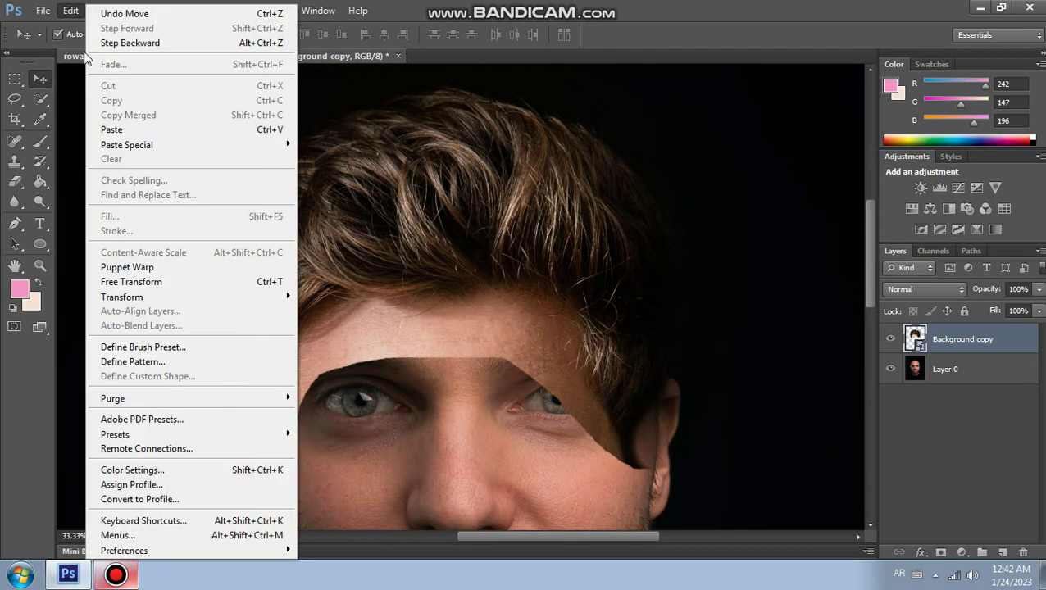
left_click(131, 282)
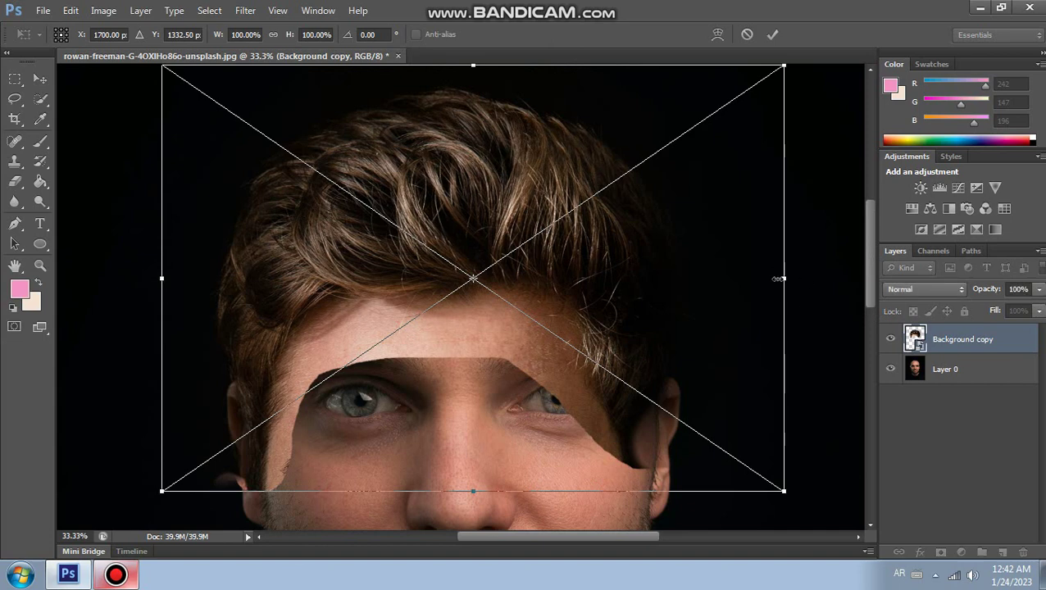
left_click_drag(790, 278, 810, 279)
left_click_drag(156, 282, 151, 282)
left_click(773, 37)
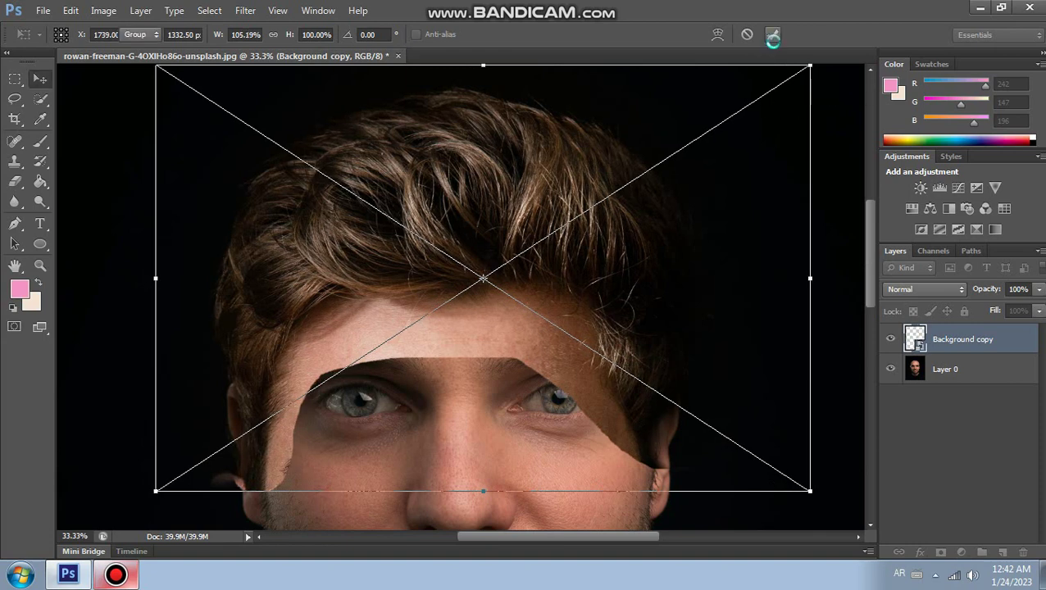
Add a layer mask to the hair layer and hide its forehead skin over the right-hand brow with a soft black brush at 25% flow
scroll(845, 242, "down", 3)
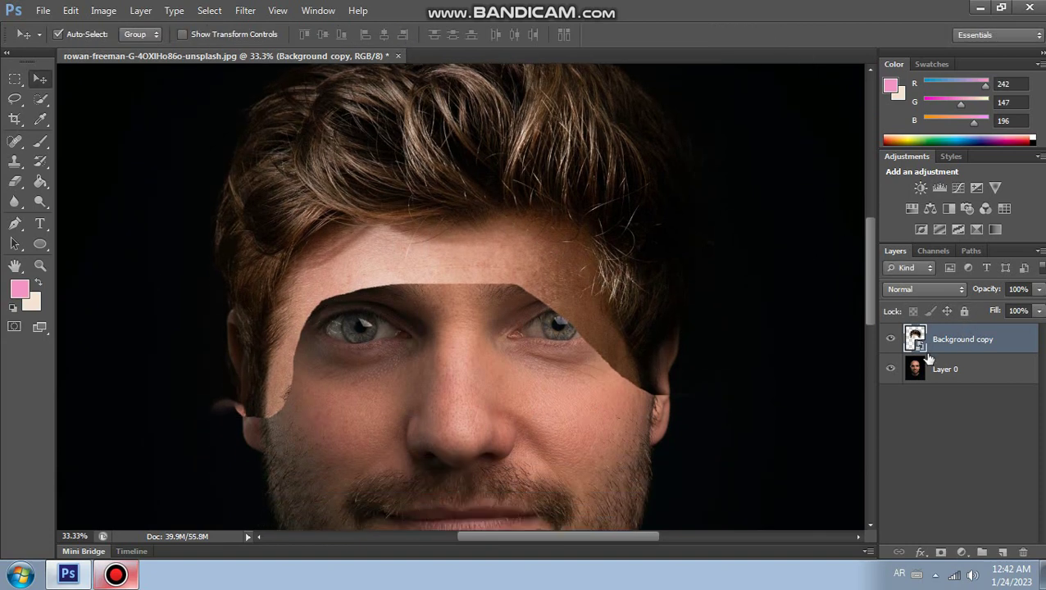
left_click(942, 553)
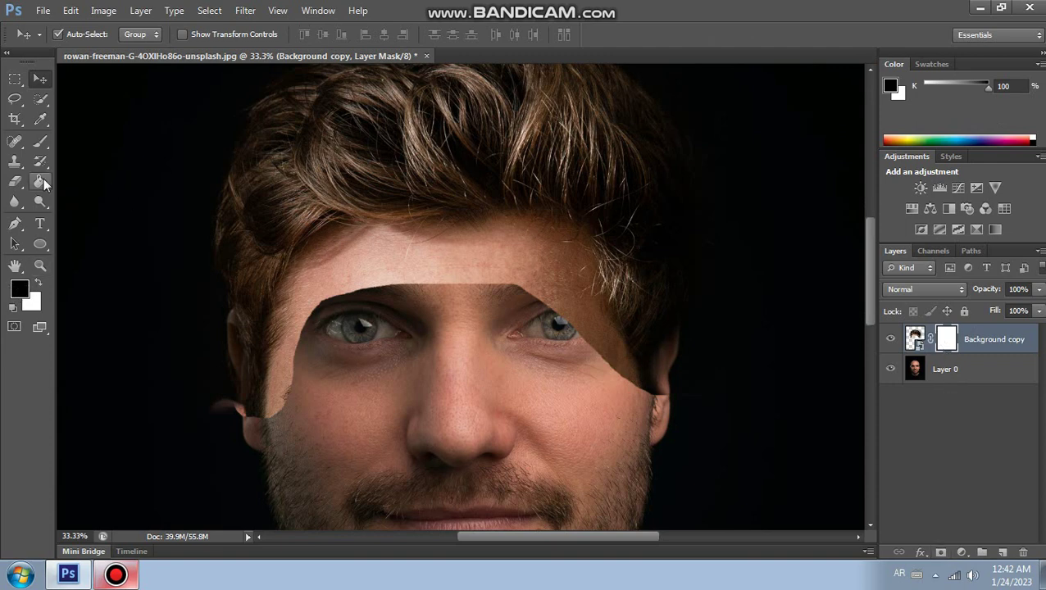
left_click(41, 141)
left_click(78, 34)
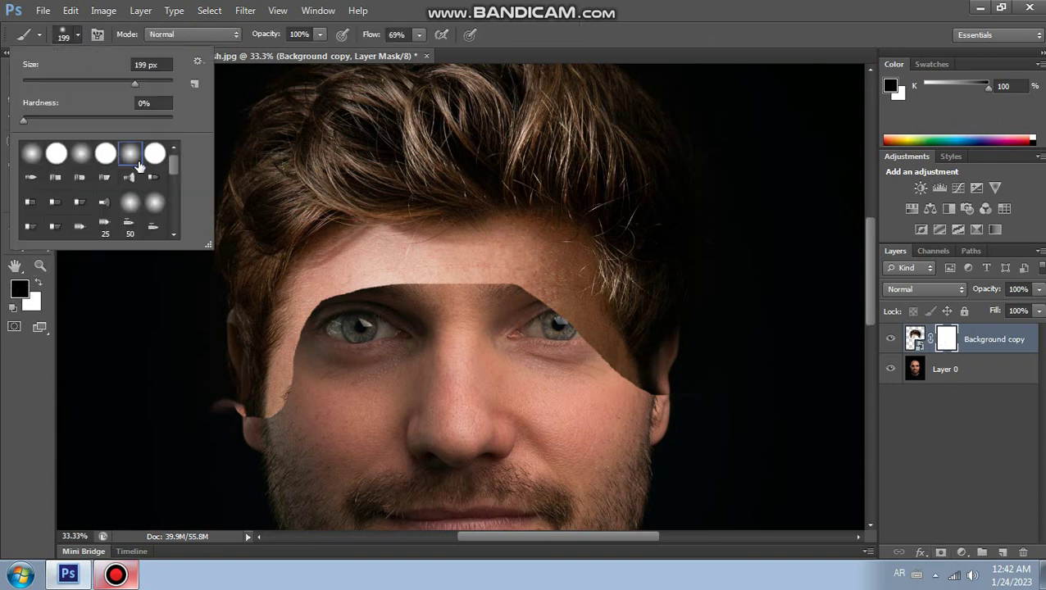
left_click(415, 34)
left_click(397, 33)
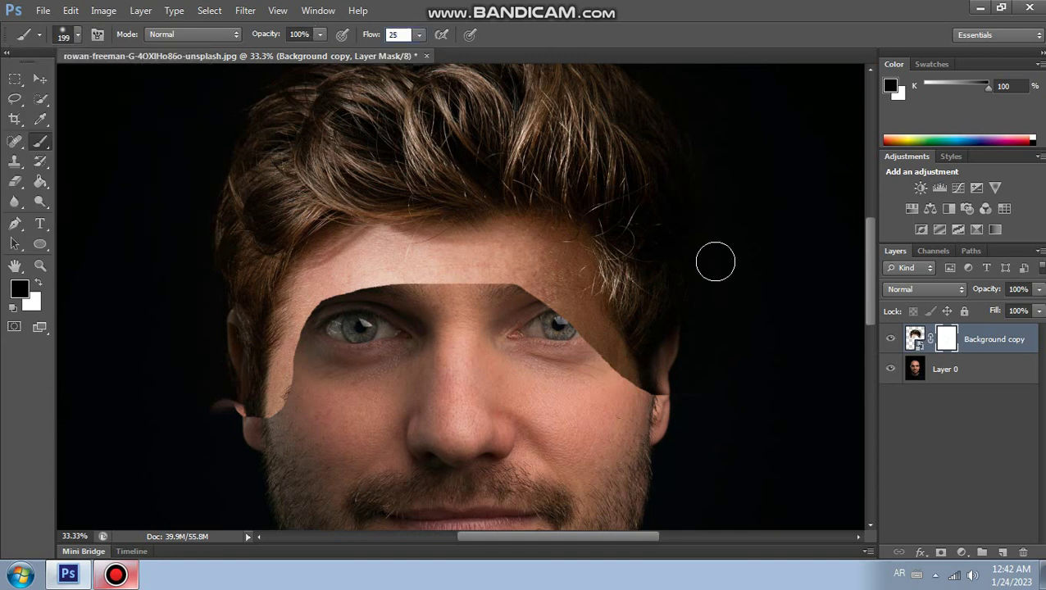
key("Return")
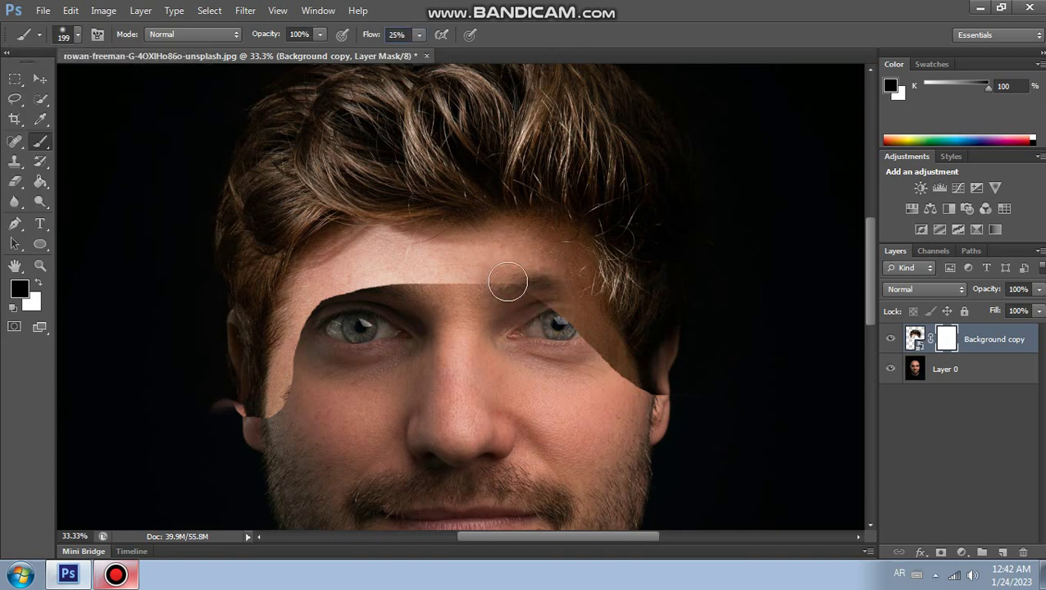
mouse_move(579, 305)
left_mouse_down()
mouse_move(637, 404)
mouse_move(576, 265)
mouse_move(527, 239)
mouse_move(501, 245)
mouse_move(491, 270)
mouse_move(472, 276)
mouse_move(320, 314)
left_mouse_up()
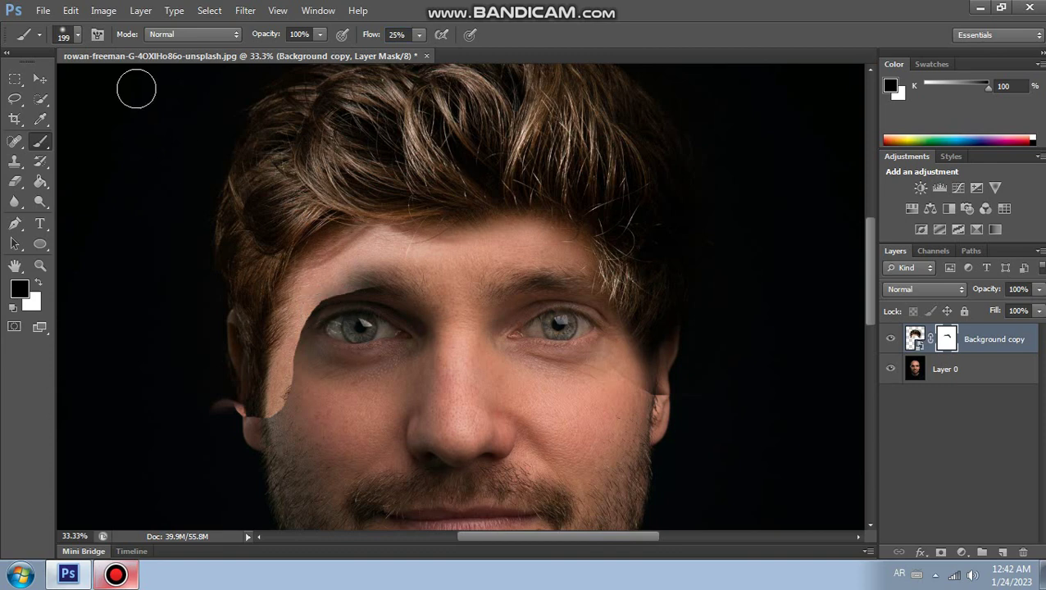
Move the hair layer up so that its hairline sits above the forehead and both eyebrows are uncovered
left_click(39, 79)
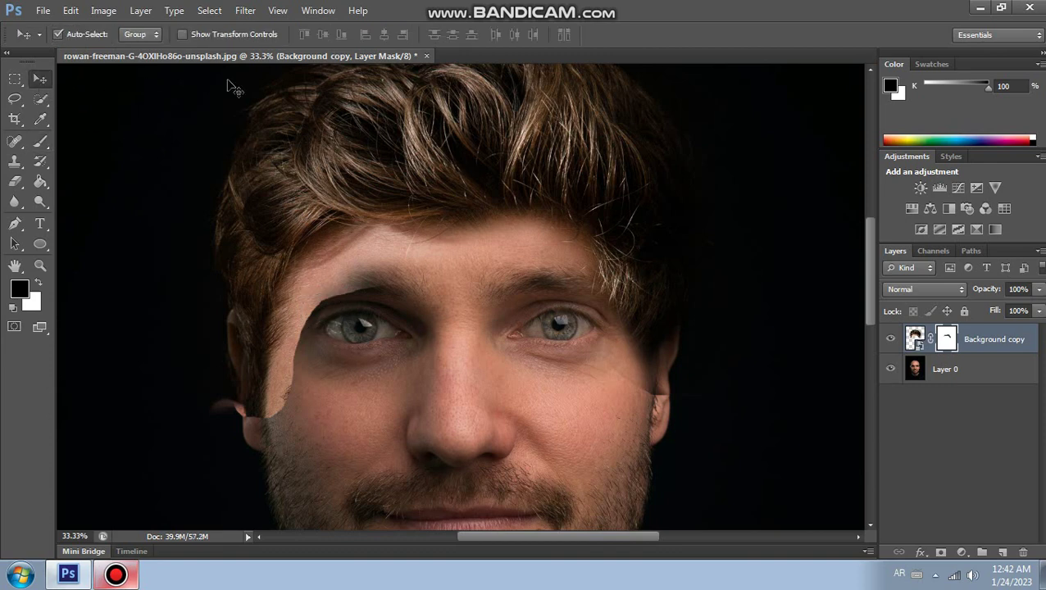
left_click(912, 336)
left_click_drag(599, 176, 599, 97)
left_click_drag(600, 56, 595, 51)
left_click_drag(870, 245, 865, 211)
left_click_drag(599, 226, 587, 201)
Paint black on the hair layer's mask along the remaining forehead seam and beside the left-hand ear
left_click(948, 340)
key("d")
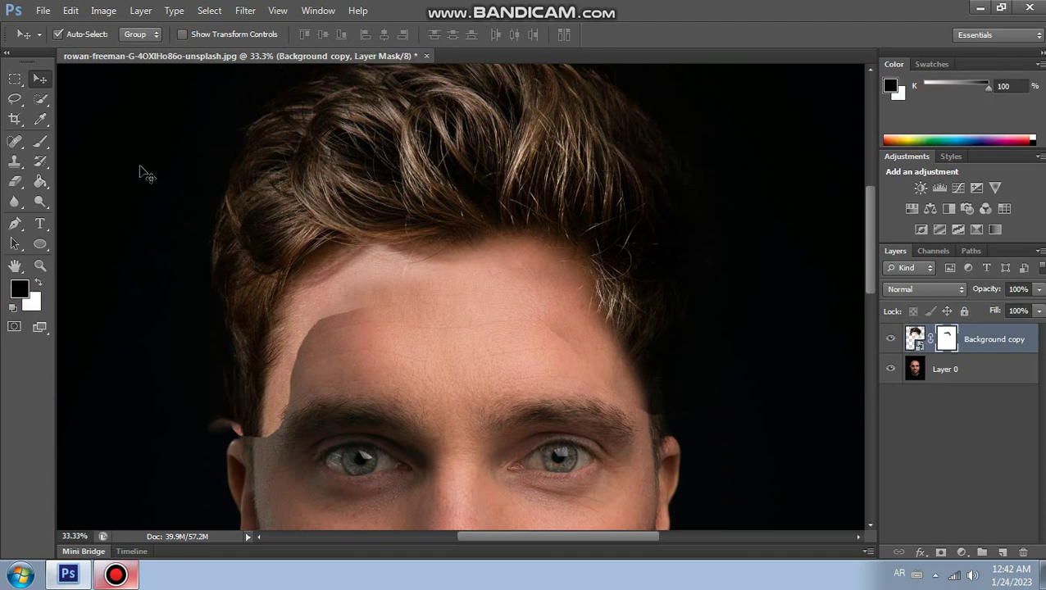
key("b")
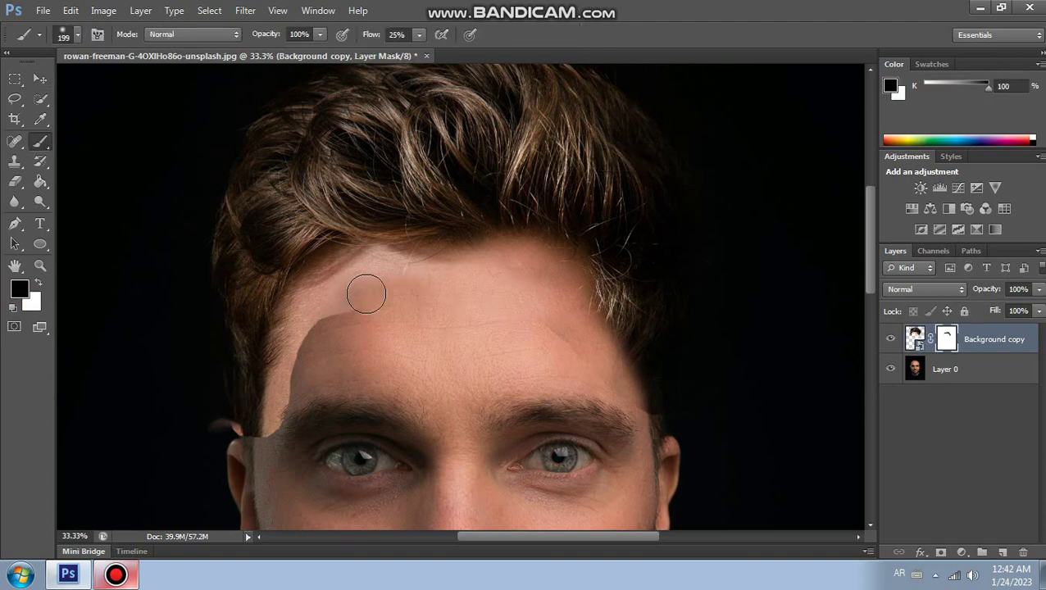
mouse_move(364, 294)
left_mouse_down()
mouse_move(311, 328)
mouse_move(281, 420)
mouse_move(298, 416)
mouse_move(293, 402)
mouse_move(285, 425)
mouse_move(282, 410)
mouse_move(282, 447)
mouse_move(300, 374)
mouse_move(324, 336)
mouse_move(323, 323)
mouse_move(304, 319)
mouse_move(564, 262)
mouse_move(503, 265)
mouse_move(555, 309)
mouse_move(551, 318)
mouse_move(580, 316)
mouse_move(613, 351)
mouse_move(640, 411)
mouse_move(652, 414)
mouse_move(601, 348)
mouse_move(565, 264)
mouse_move(483, 262)
mouse_move(360, 294)
left_mouse_up()
left_click_drag(273, 435, 229, 432)
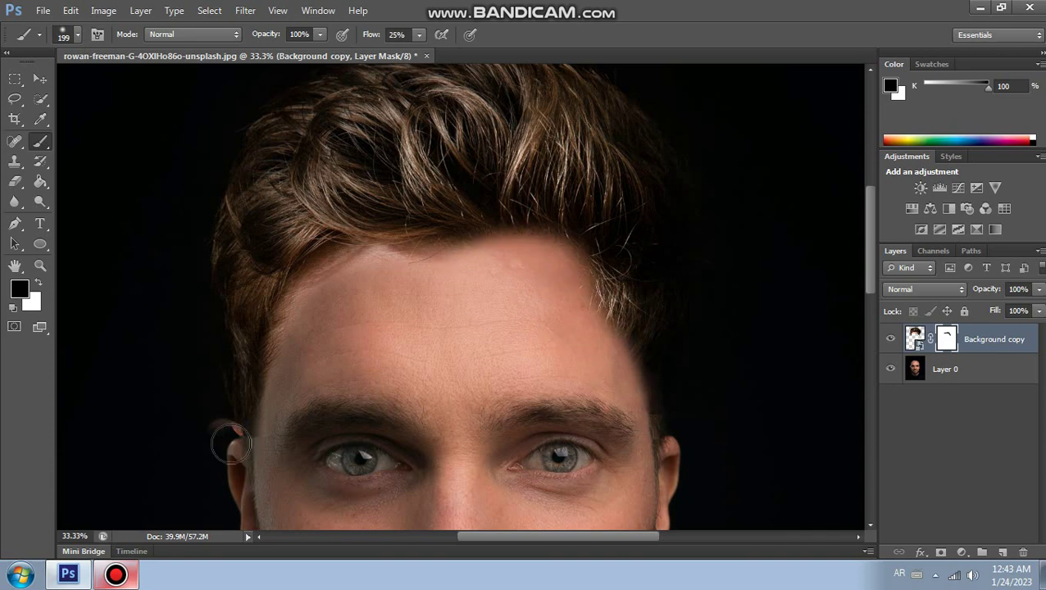
Mask out the leftover fragment beside the left-hand ear at 100% brush flow, and soften the right-hand hairline at 53% flow
key("ctrl+minus")
key("ctrl+minus")
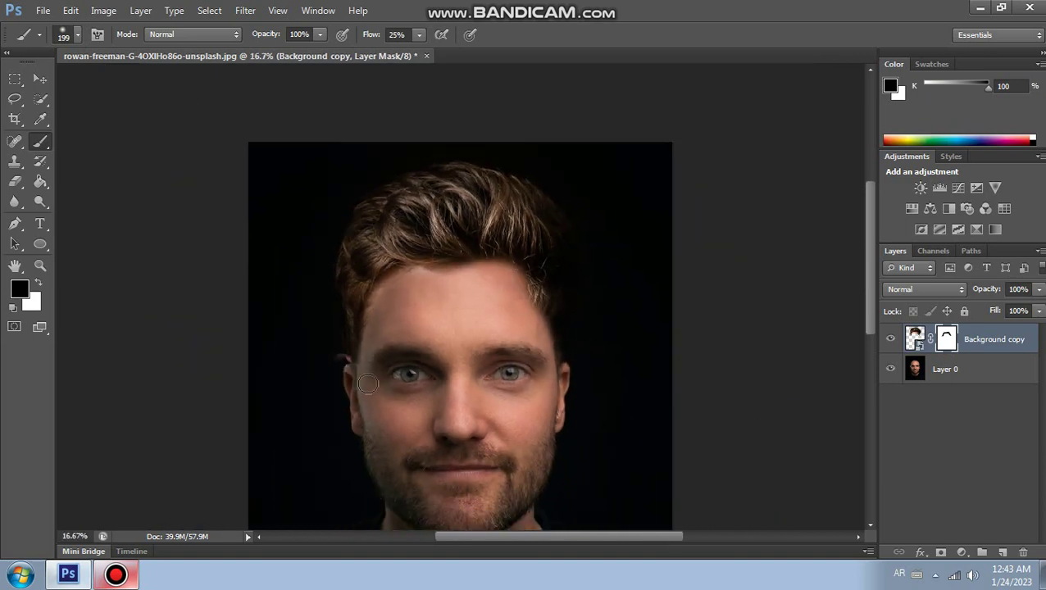
left_click(419, 35)
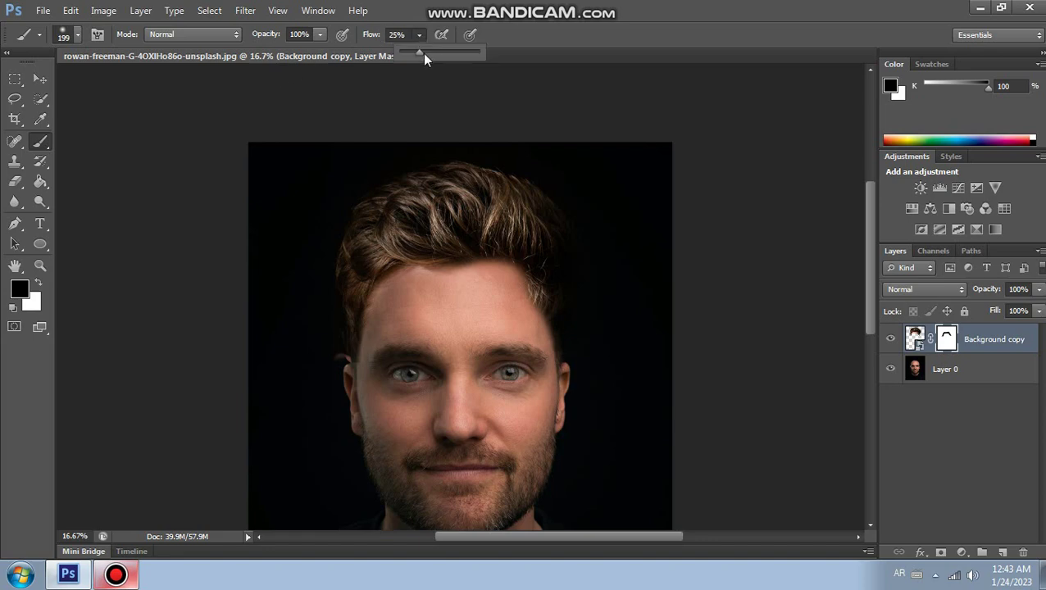
left_click(327, 360)
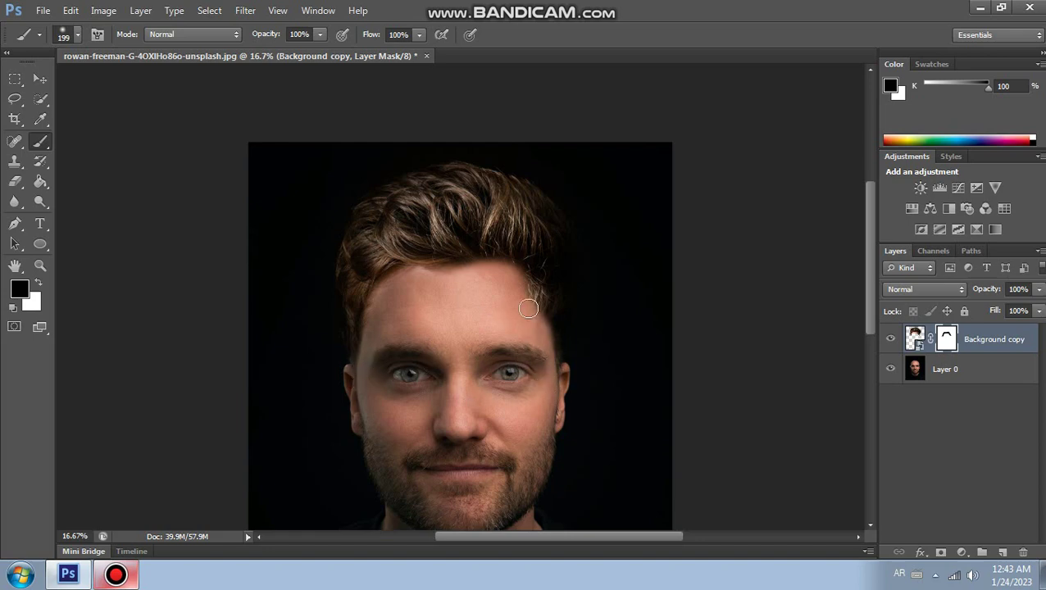
left_click(418, 35)
left_click_drag(415, 54, 381, 51)
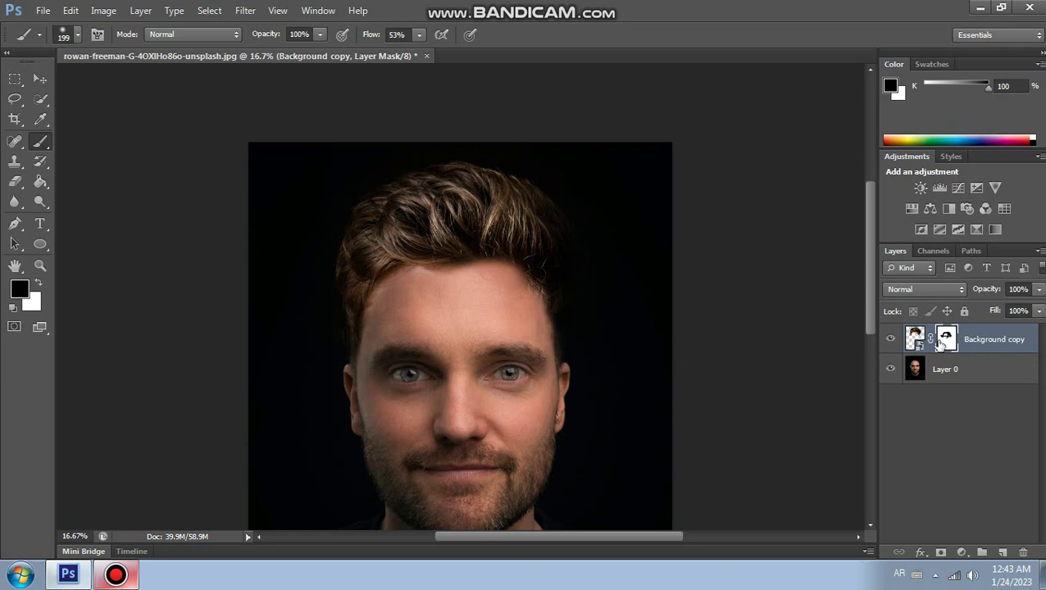
Free-transform the hair layer to 99.76% width and 106.83% height, and soften its mask beside the right-hand temple at 27% brush flow
left_click(71, 9)
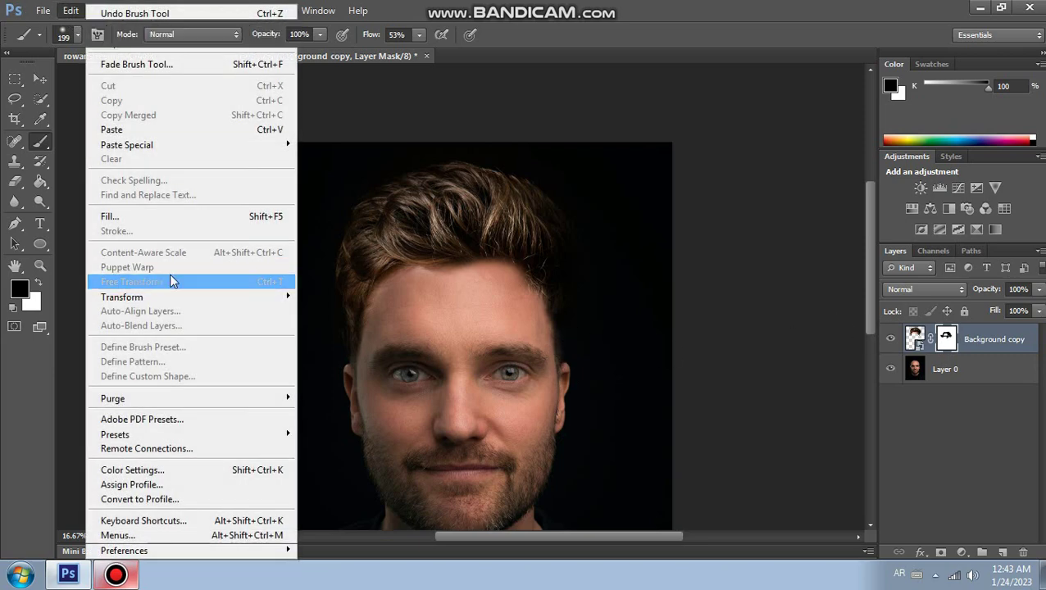
left_click(168, 278)
mouse_move(633, 366)
left_mouse_down()
mouse_move(625, 364)
mouse_move(639, 379)
left_mouse_up()
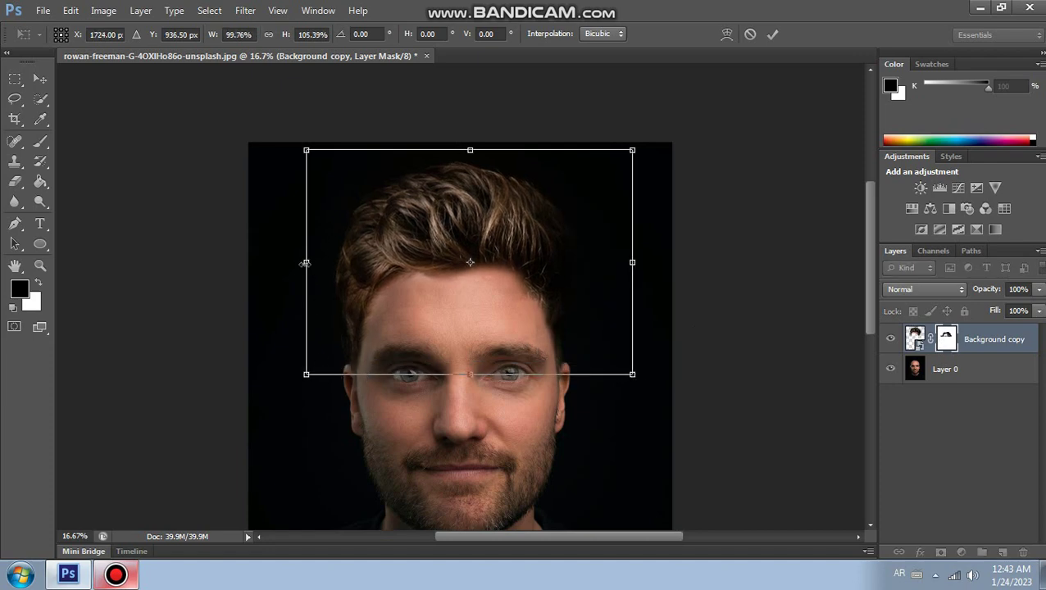
left_click_drag(305, 263, 306, 263)
left_click_drag(469, 373, 469, 375)
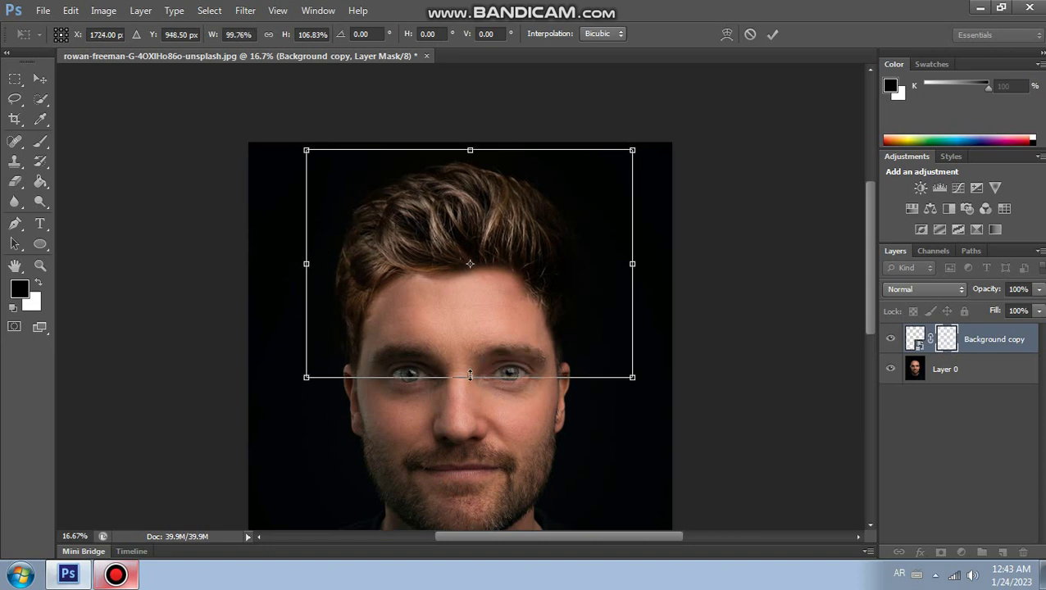
left_click(773, 34)
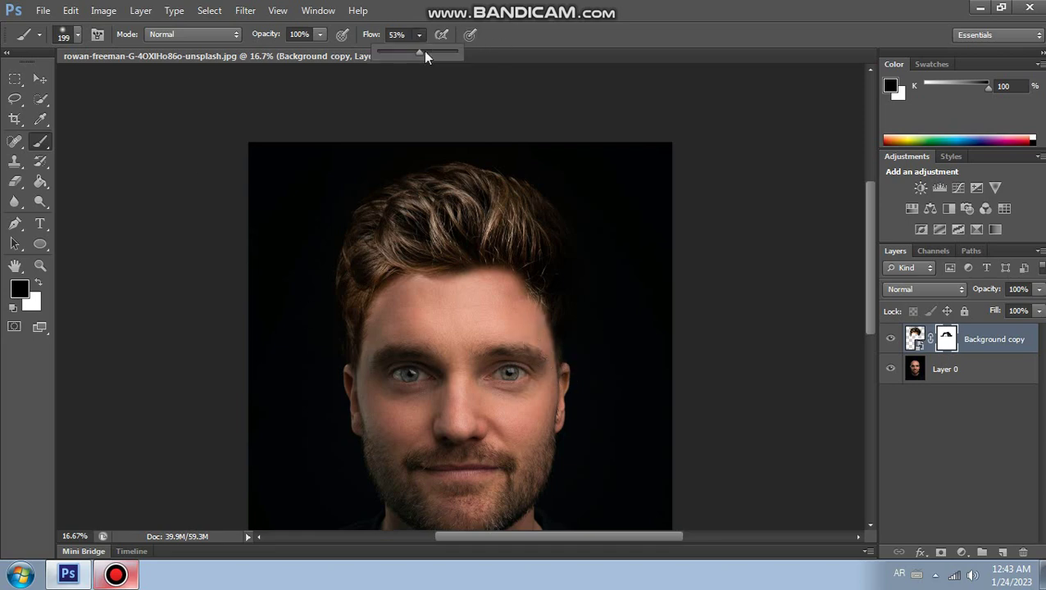
left_click(544, 338)
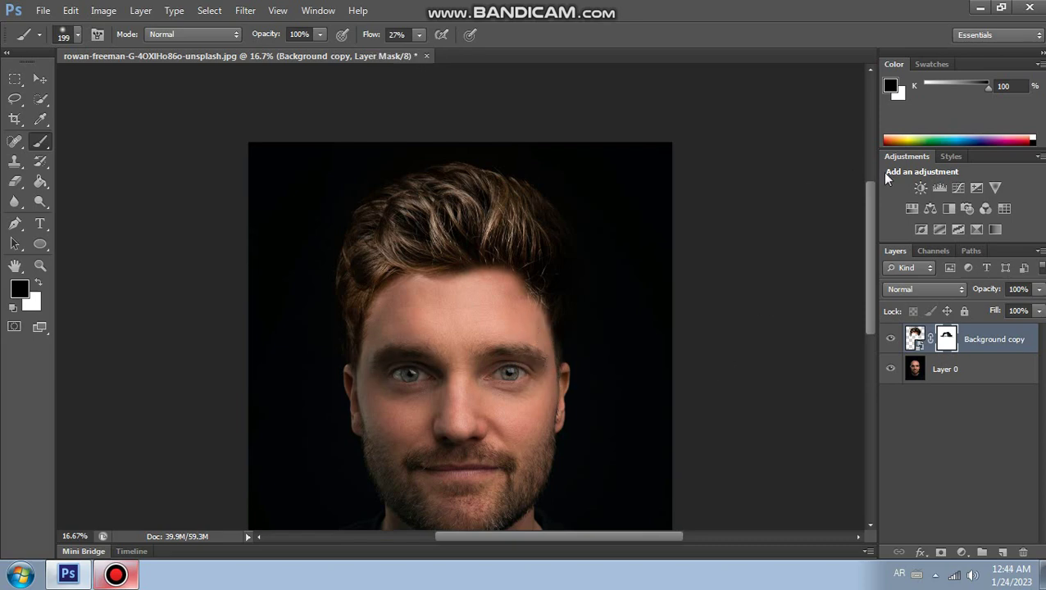
Move the hair layer down slightly so it sits closer on the head, and make the portrait layer active
key("ctrl+minus")
key("ctrl+minus")
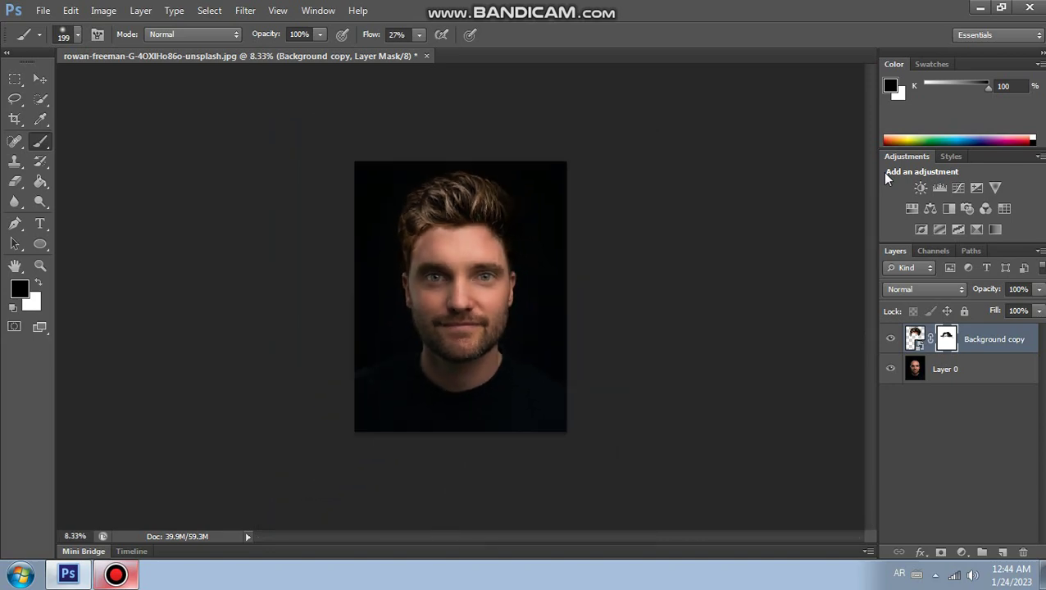
key("ctrl+plus")
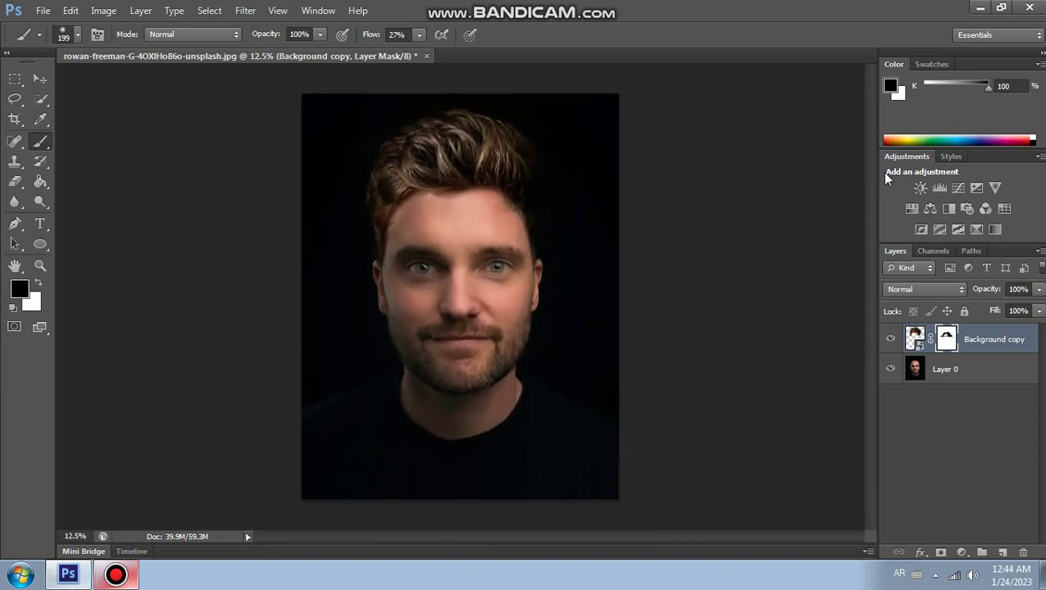
left_click(40, 78)
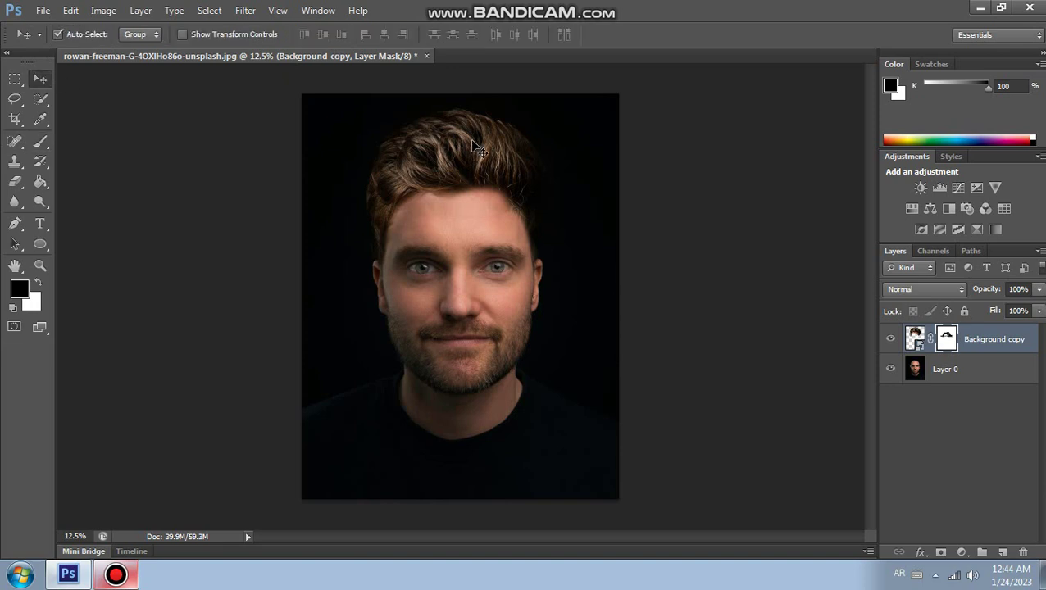
left_click_drag(472, 142, 473, 148)
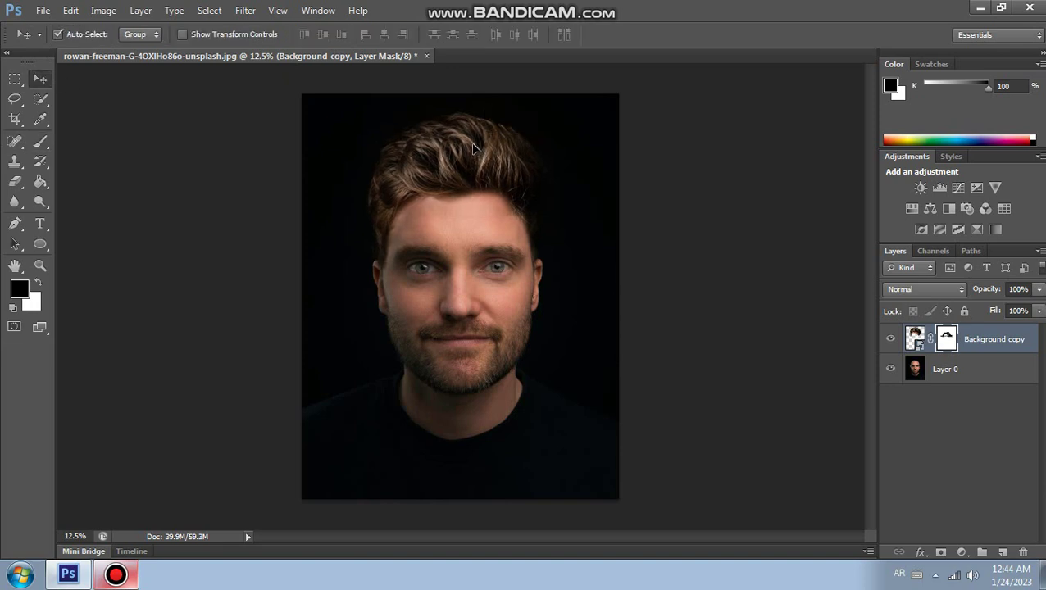
left_click(603, 210)
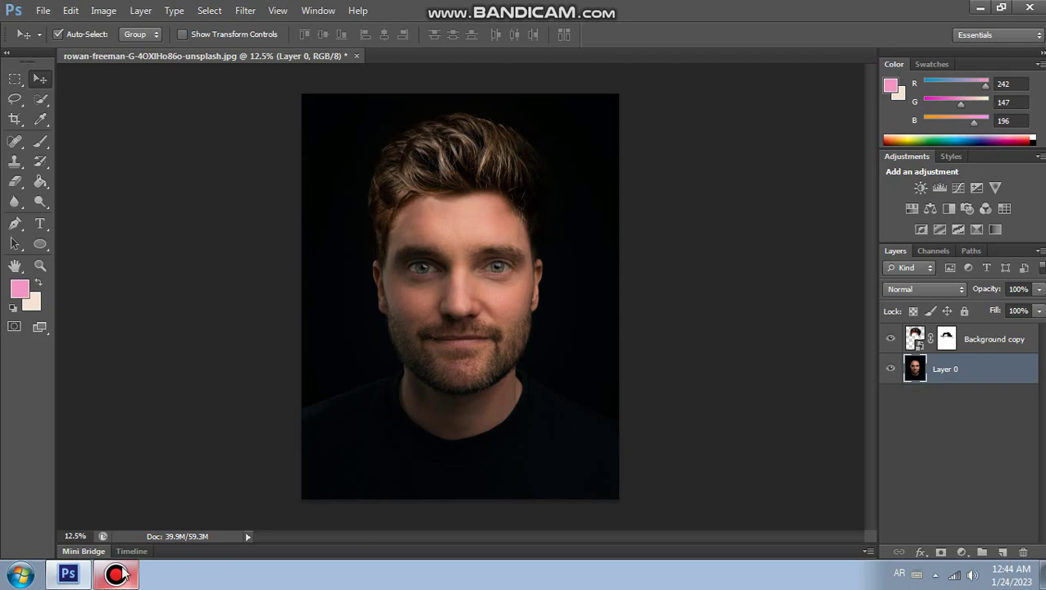